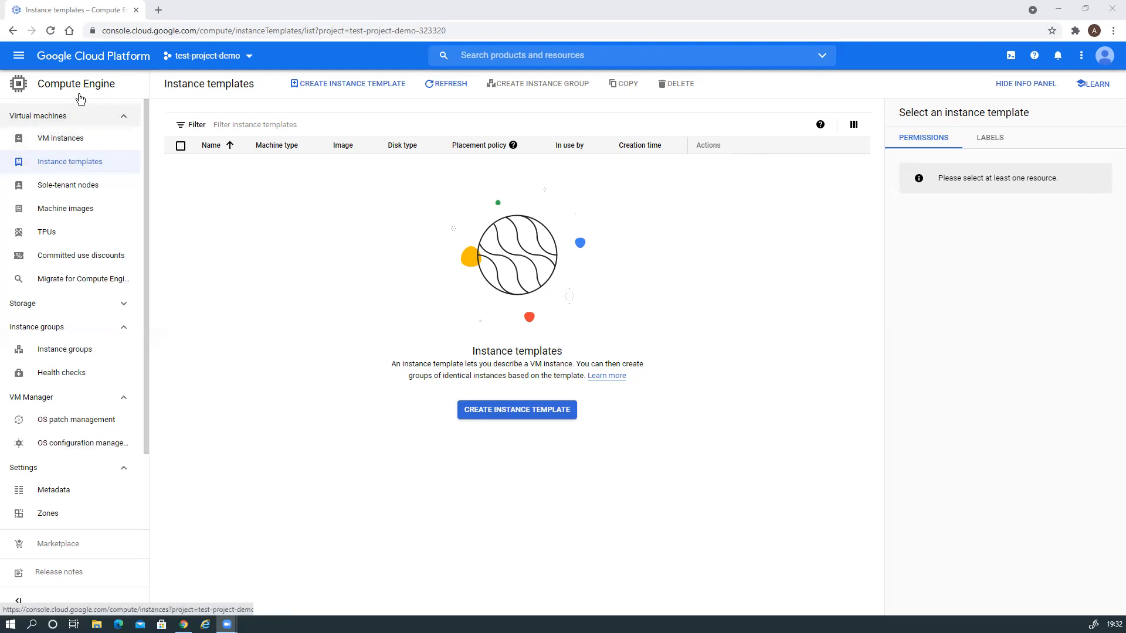
Step: Go to the Compute Engine instance templates and start creating a new instance template
{"action": "left_click", "coordinate": [19, 55]}
{"action": "mouse_move", "coordinate": [147, 455]}
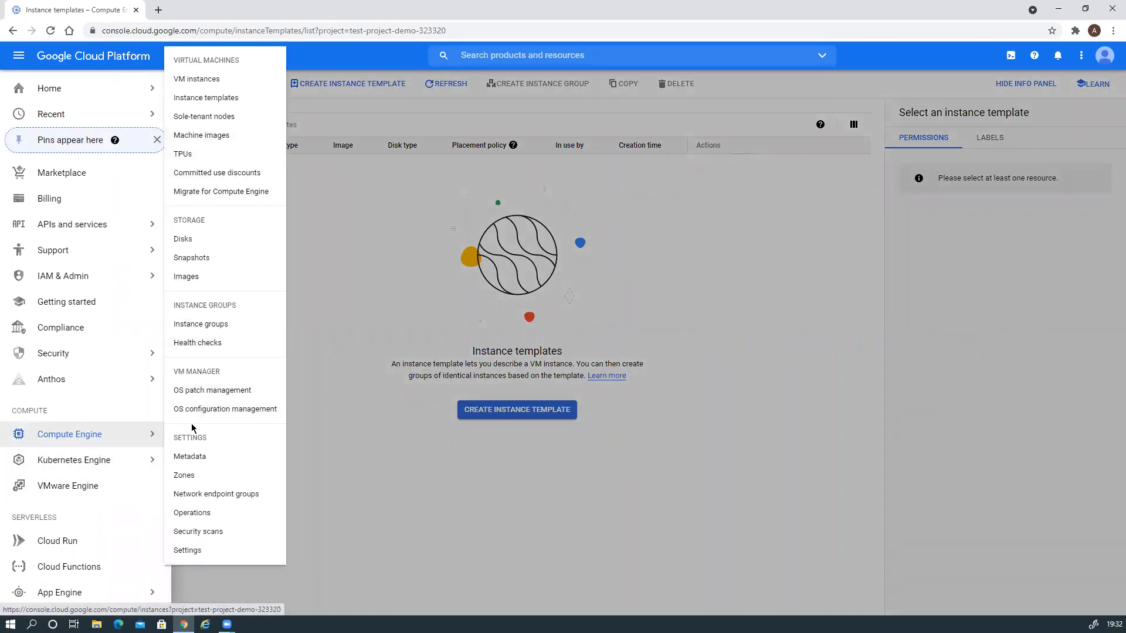
{"action": "left_click", "coordinate": [222, 103]}
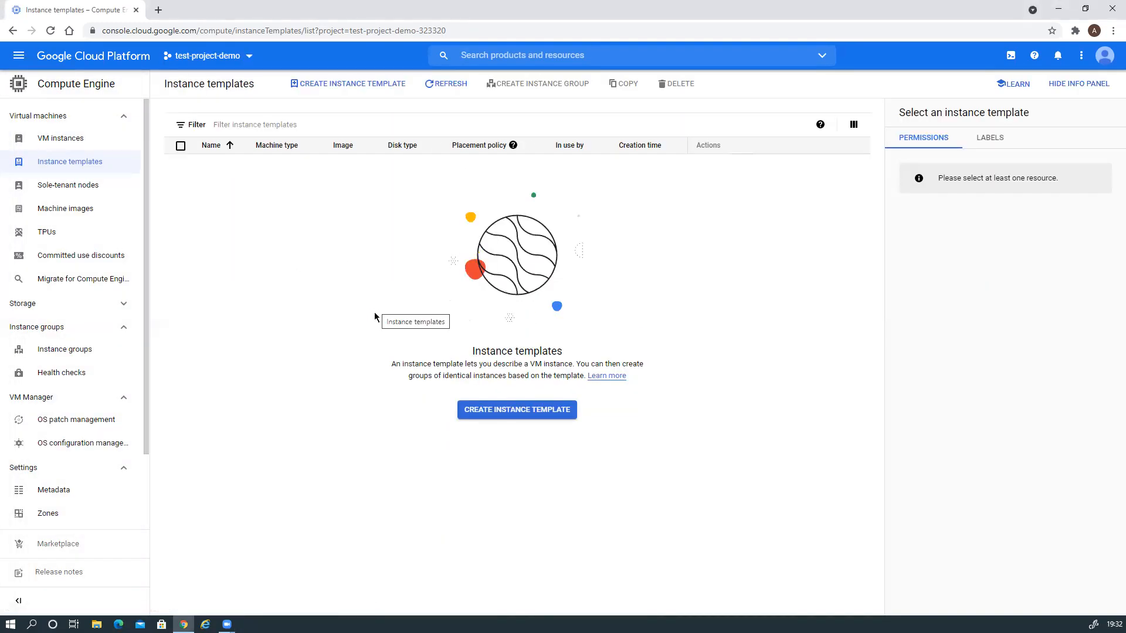
{"action": "left_click", "coordinate": [492, 412]}
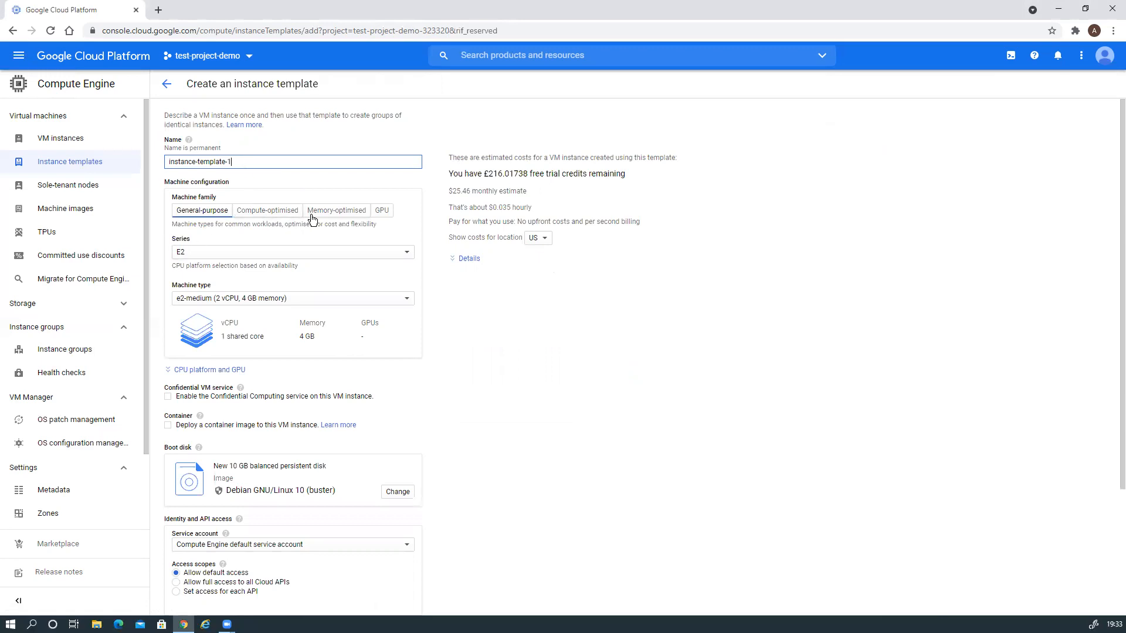
Step: Examine the machine series available for the general-purpose family in the template
{"action": "left_click", "coordinate": [226, 253]}
{"action": "left_click", "coordinate": [226, 253]}
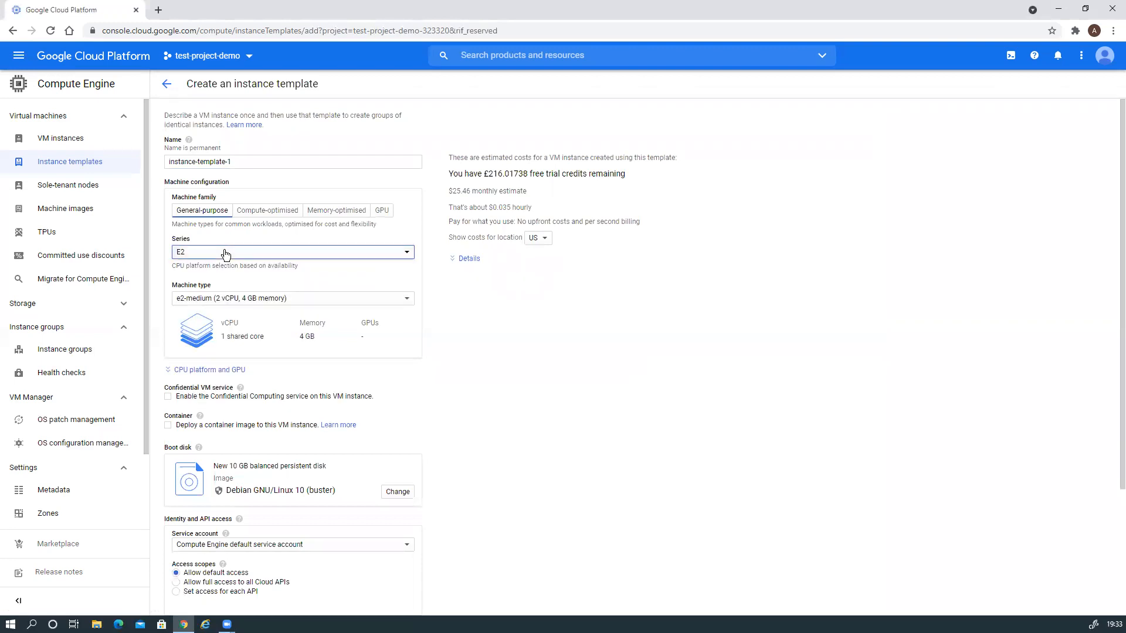
{"action": "left_click", "coordinate": [281, 252]}
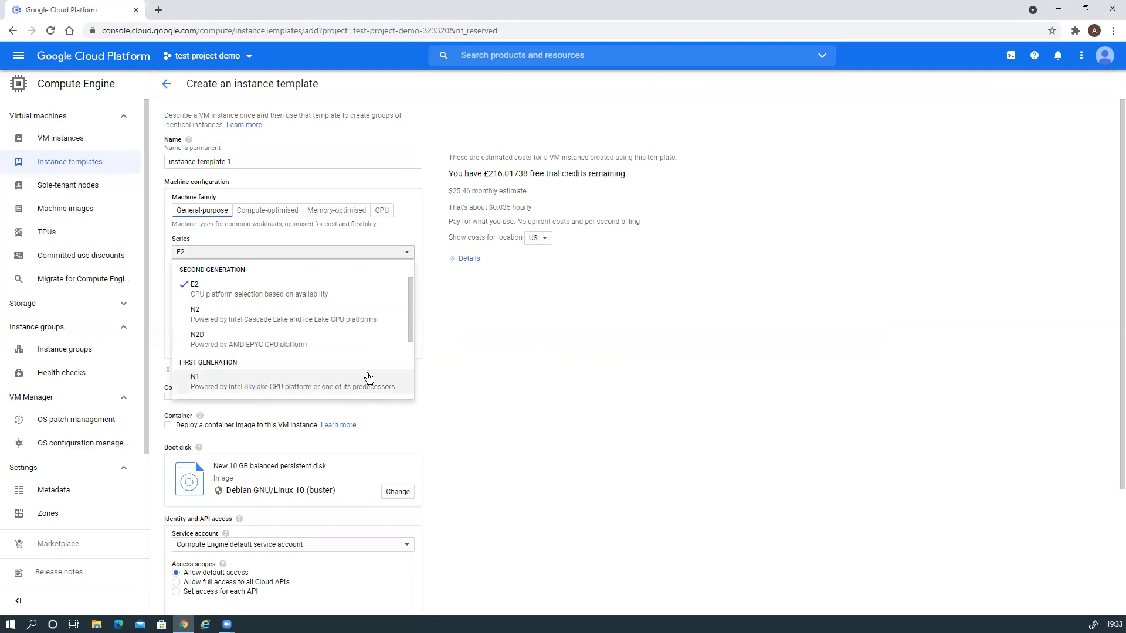
{"action": "scroll", "coordinate": [369, 378], "scroll_direction": "down", "scroll_amount": 2}
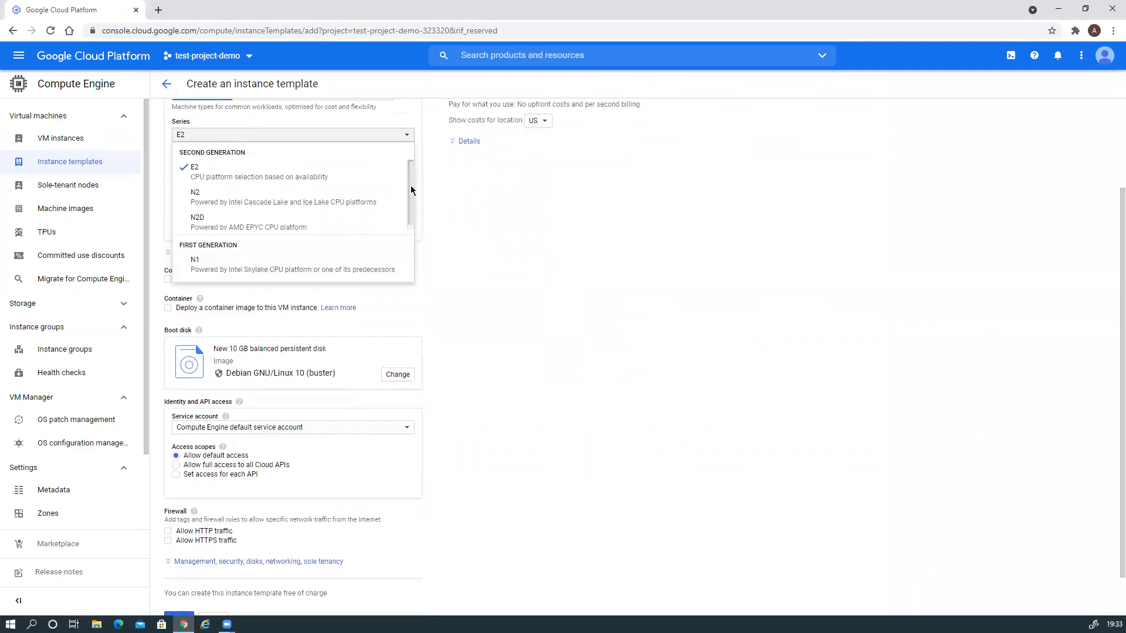
{"action": "left_click_drag", "start_coordinate": [411, 185], "coordinate": [409, 216]}
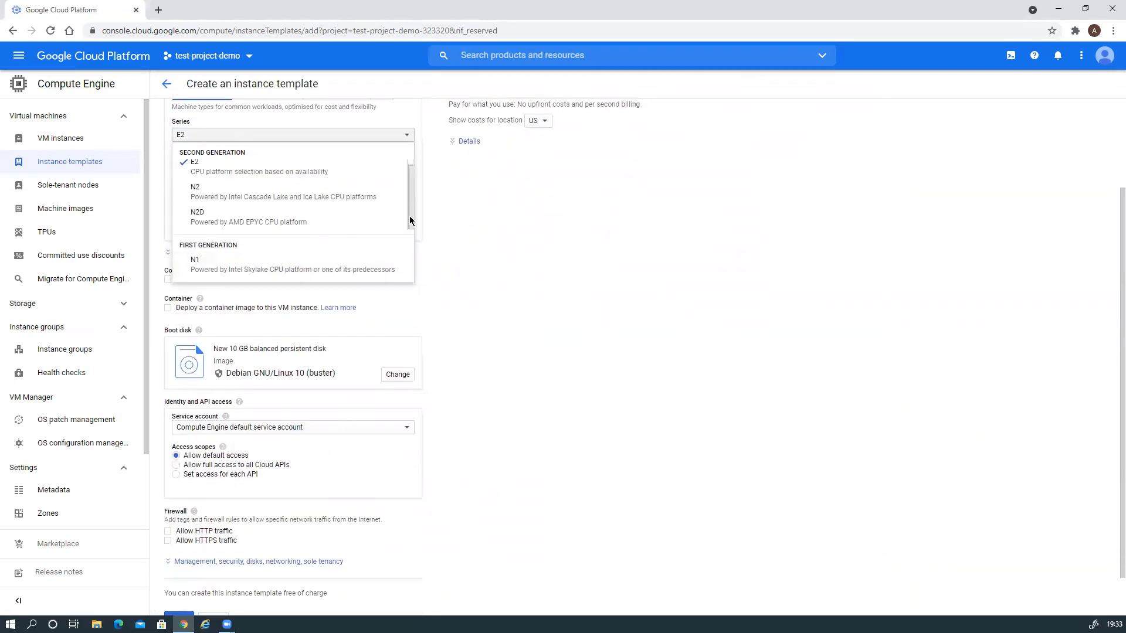
{"action": "left_click", "coordinate": [487, 233]}
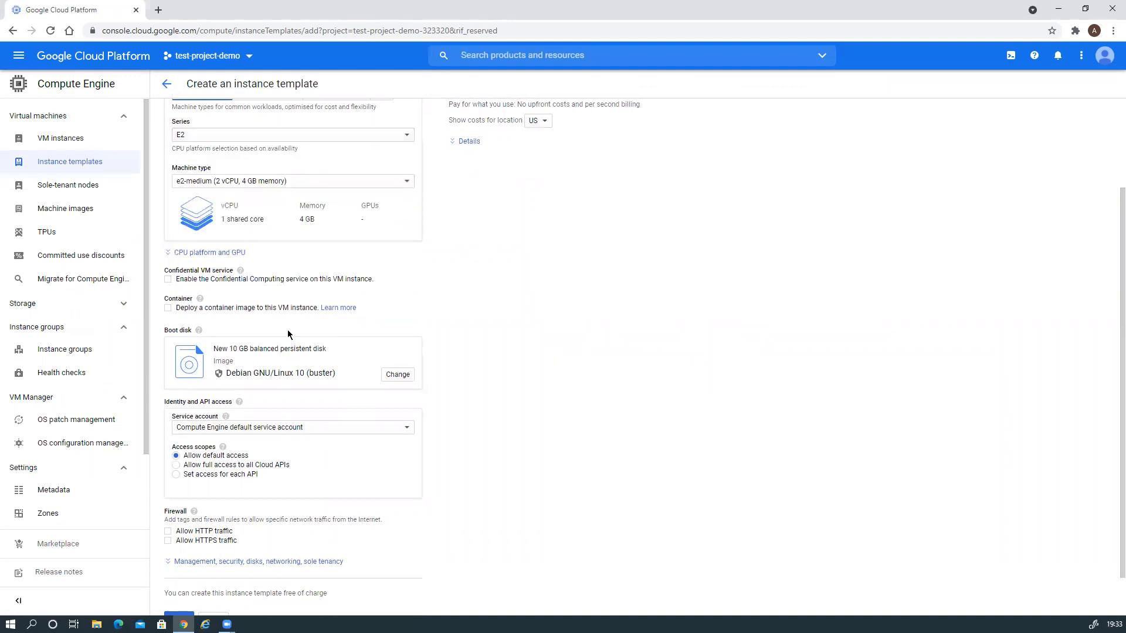
Step: Set the template's boot disk to the public Ubuntu 21.04 image and create the instance template
{"action": "scroll", "coordinate": [443, 282], "scroll_direction": "down", "scroll_amount": 2}
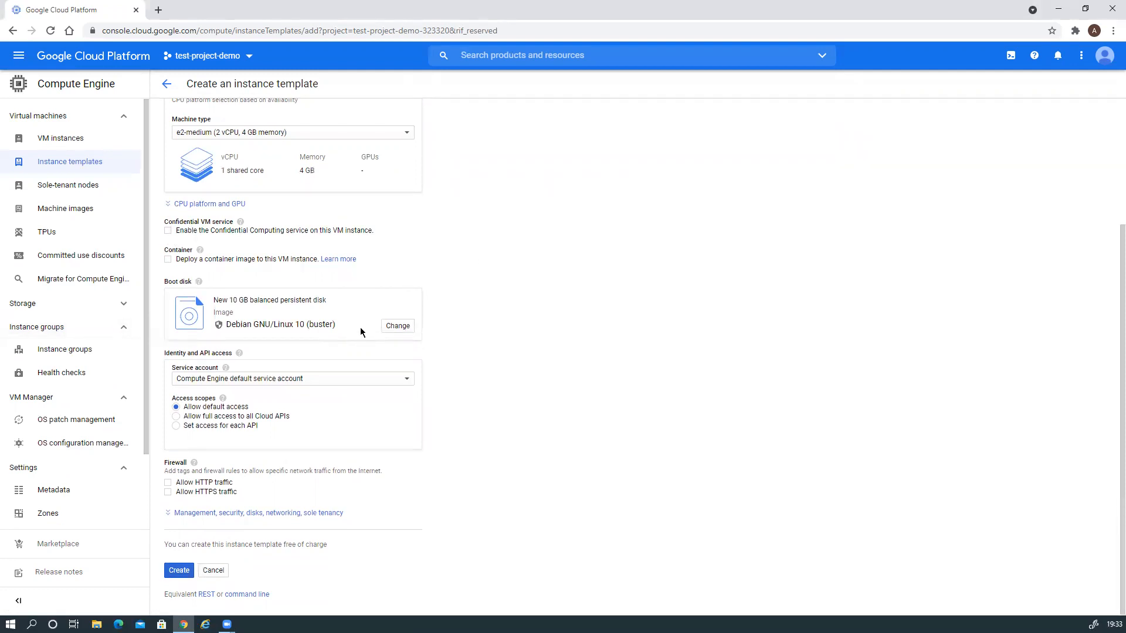
{"action": "left_click", "coordinate": [397, 328]}
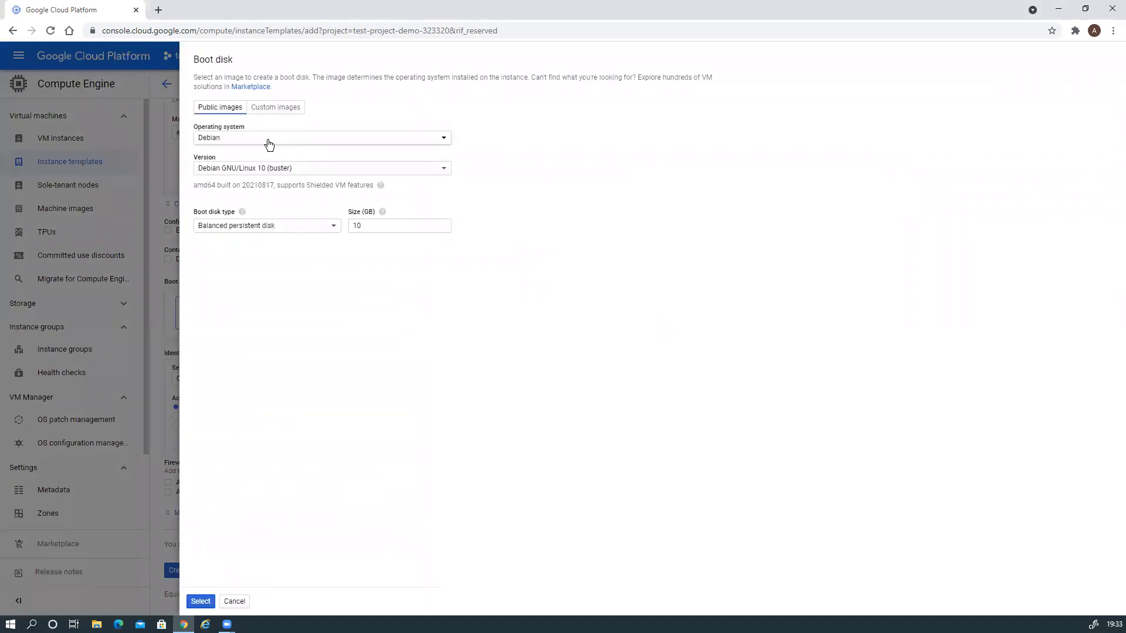
{"action": "left_click", "coordinate": [268, 113]}
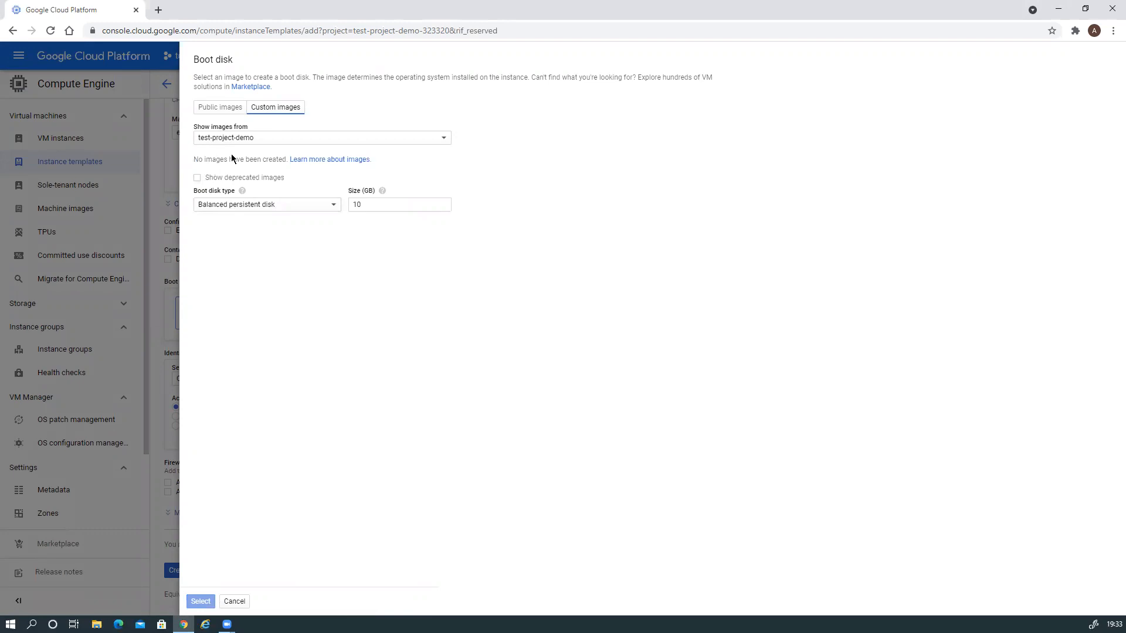
{"action": "left_click", "coordinate": [212, 110]}
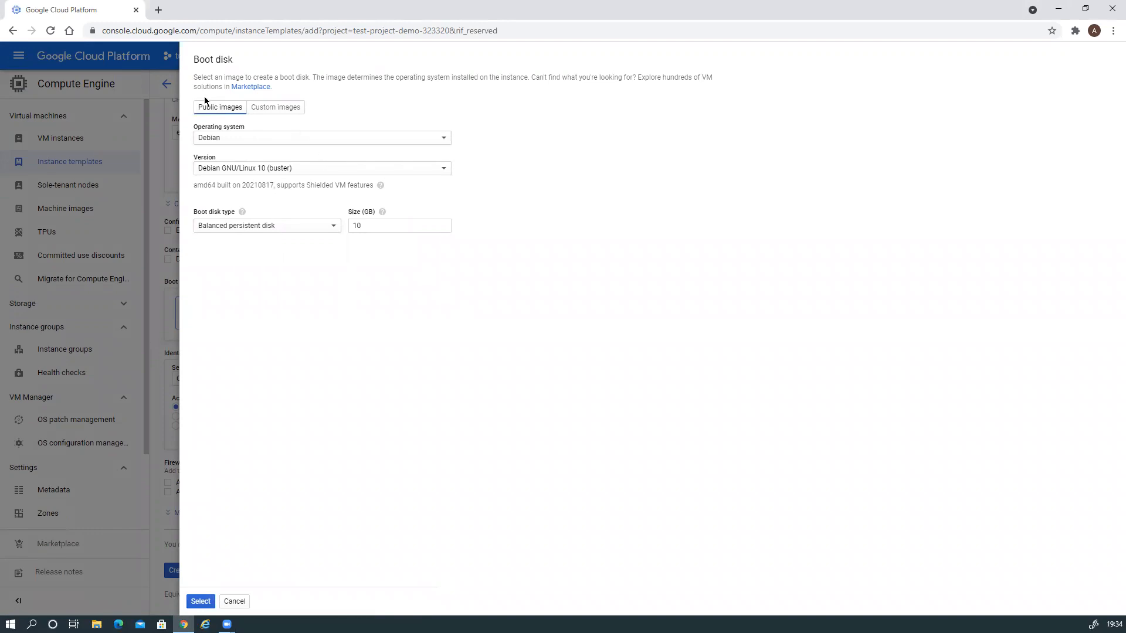
{"action": "left_click", "coordinate": [293, 139]}
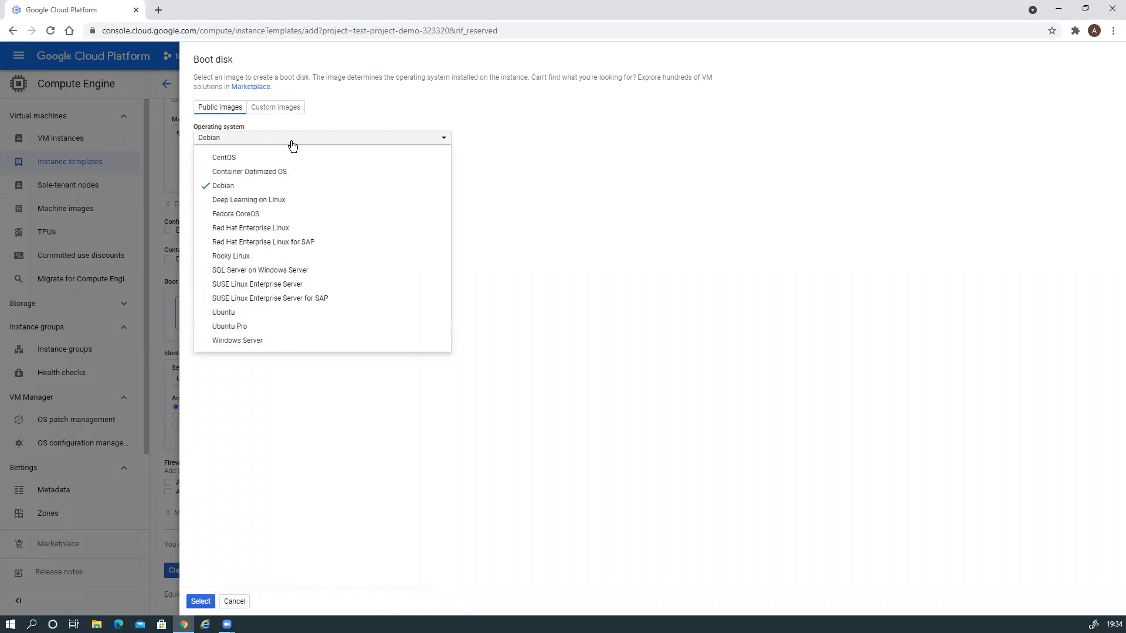
{"action": "left_click", "coordinate": [286, 317]}
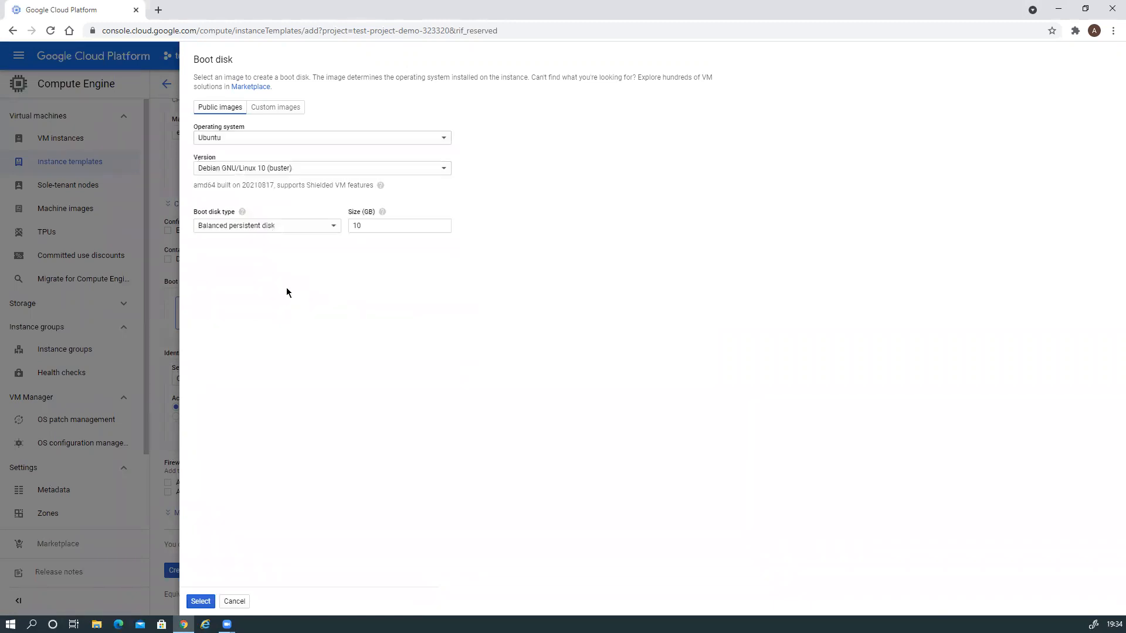
{"action": "left_click", "coordinate": [285, 170]}
{"action": "left_click", "coordinate": [264, 262]}
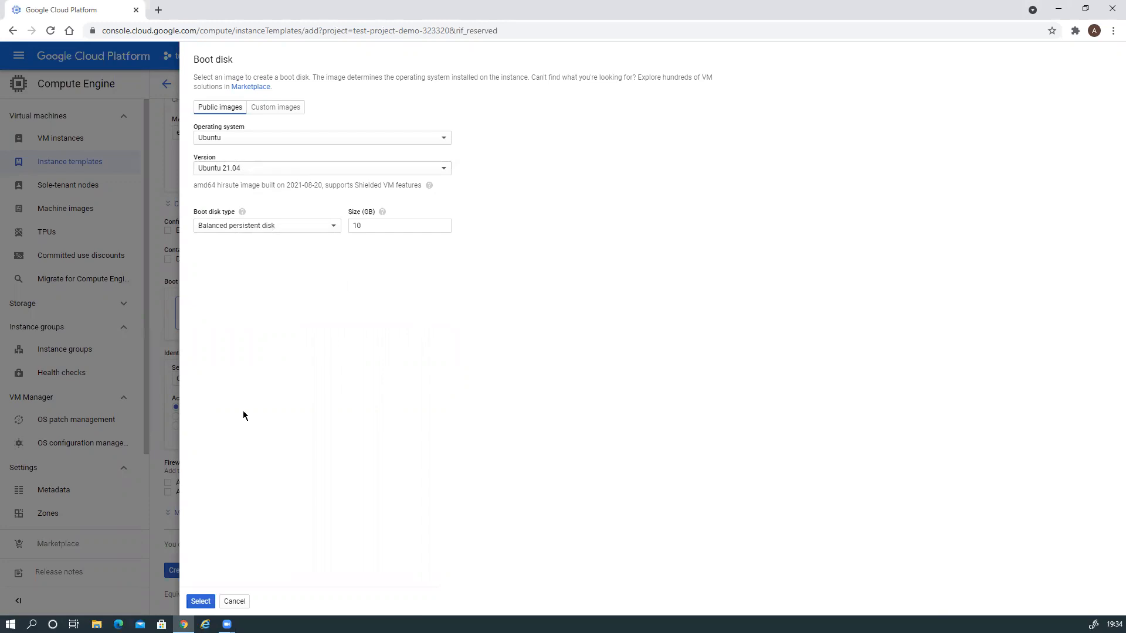
{"action": "left_click", "coordinate": [200, 601]}
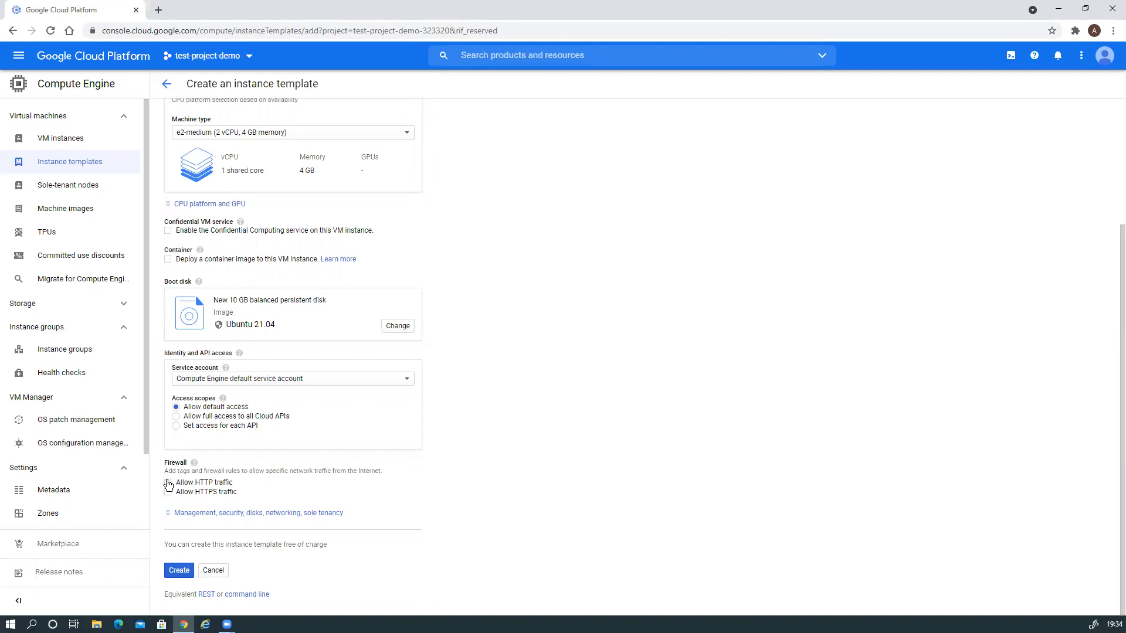
{"action": "left_click", "coordinate": [177, 574]}
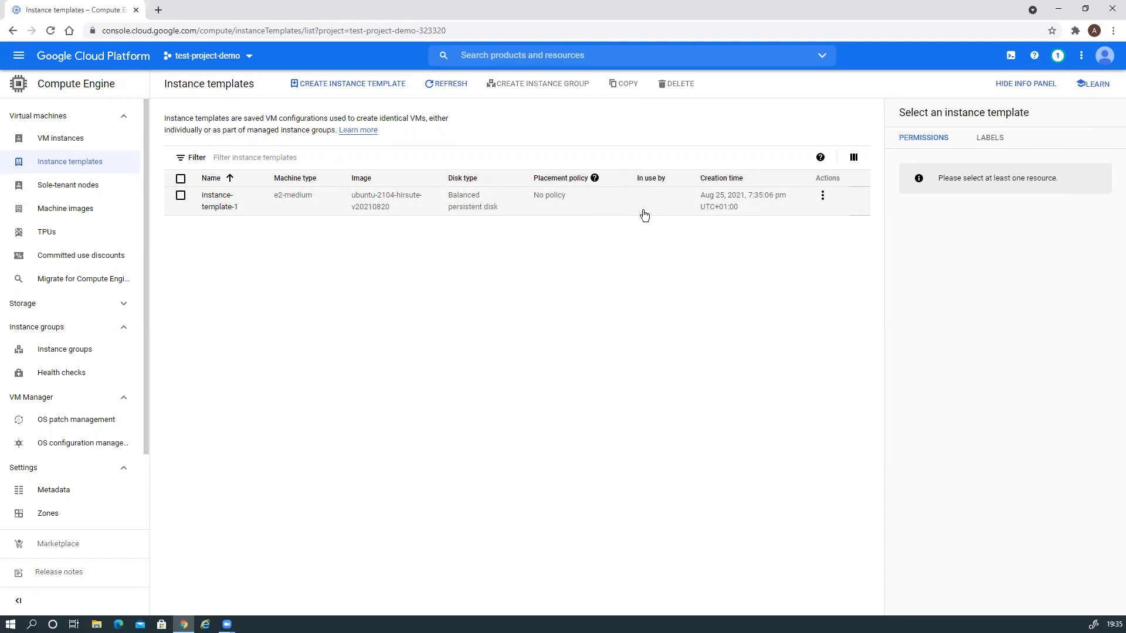
Step: Start creating a VM from instance-template-1
{"action": "left_click", "coordinate": [823, 199]}
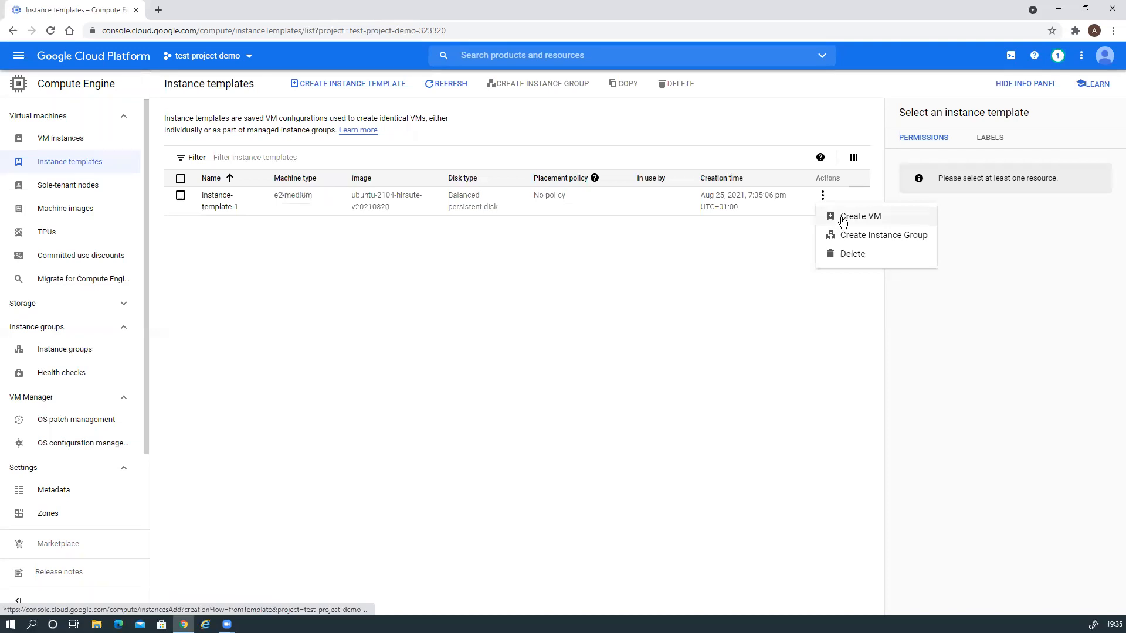
{"action": "left_click", "coordinate": [842, 218]}
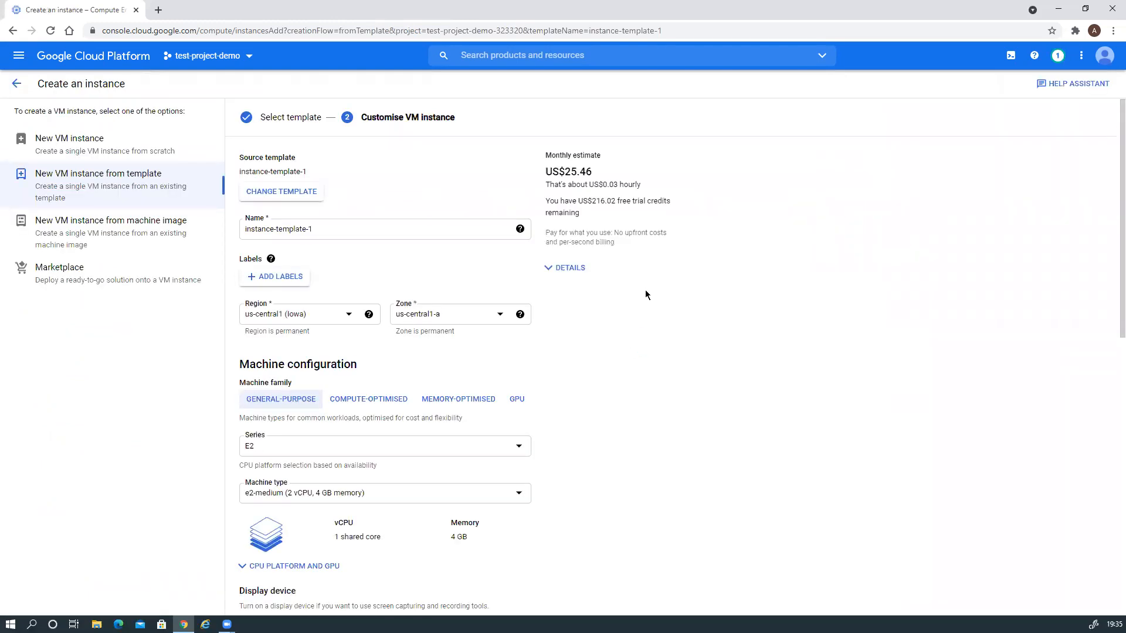
{"action": "scroll", "coordinate": [645, 291], "scroll_direction": "down", "scroll_amount": 1}
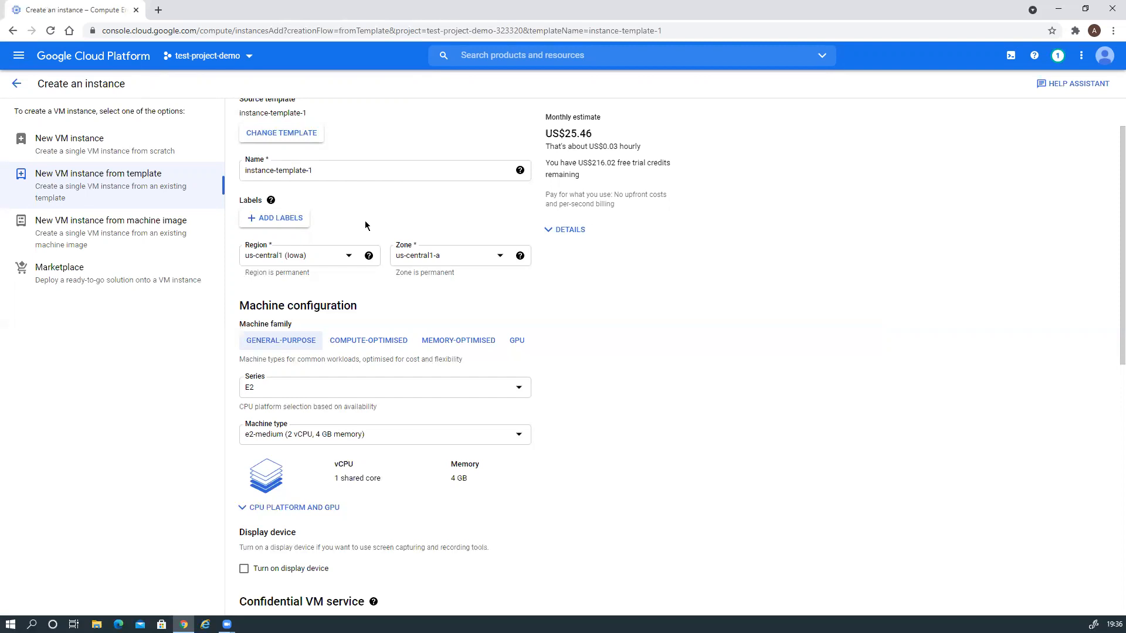
{"action": "scroll", "coordinate": [366, 221], "scroll_direction": "up", "scroll_amount": 1}
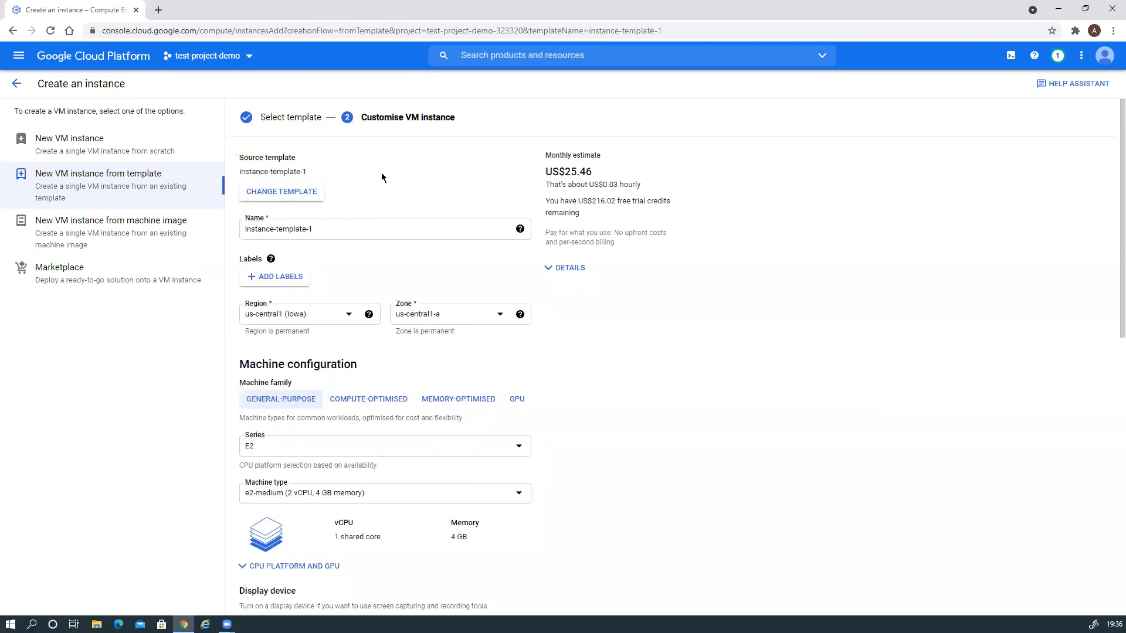
Step: Name the VM linux-instance-1 and set its region to us-east1 (South Carolina)
{"action": "left_click", "coordinate": [326, 231]}
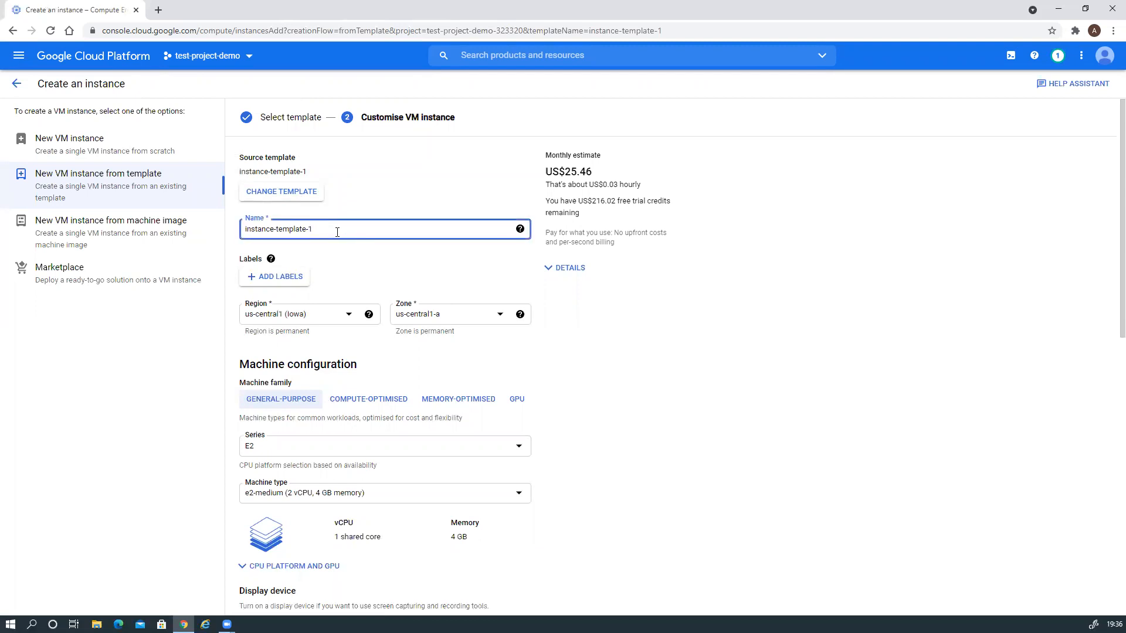
{"action": "key", "text": "BackSpace"}
{"action": "key", "text": "BackSpace"}
{"action": "key", "text": "BackSpace"}
{"action": "key", "text": "BackSpace"}
{"action": "key", "text": "BackSpace"}
{"action": "key", "text": "BackSpace"}
{"action": "key", "text": "BackSpace"}
{"action": "key", "text": "BackSpace"}
{"action": "key", "text": "BackSpace"}
{"action": "key", "text": "BackSpace"}
{"action": "key", "text": "BackSpace"}
{"action": "key", "text": "BackSpace"}
{"action": "key", "text": "BackSpace"}
{"action": "key", "text": "BackSpace"}
{"action": "key", "text": "BackSpace"}
{"action": "key", "text": "BackSpace"}
{"action": "key", "text": "BackSpace"}
{"action": "key", "text": "BackSpace"}
{"action": "type", "text": "linux-instance-1"}
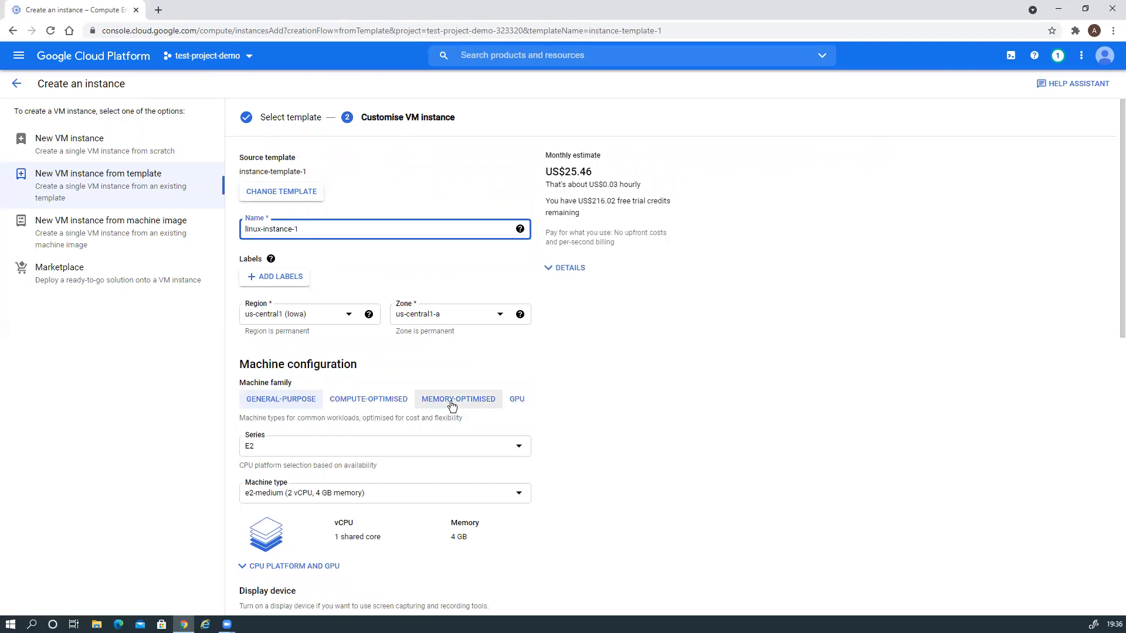
{"action": "left_click", "coordinate": [346, 315]}
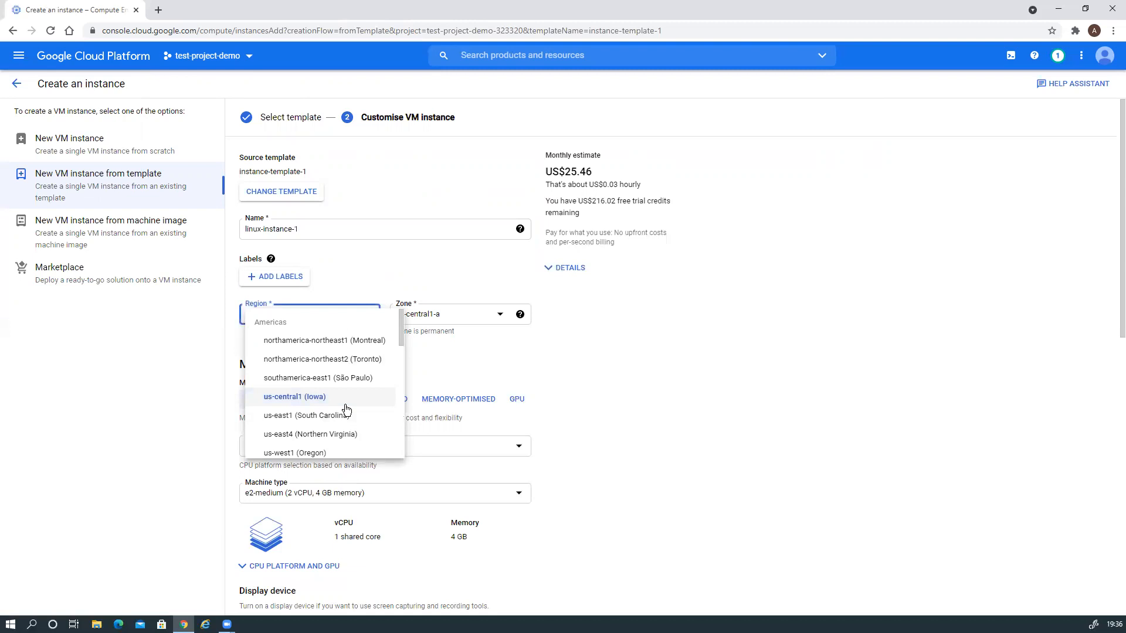
{"action": "left_click", "coordinate": [320, 416]}
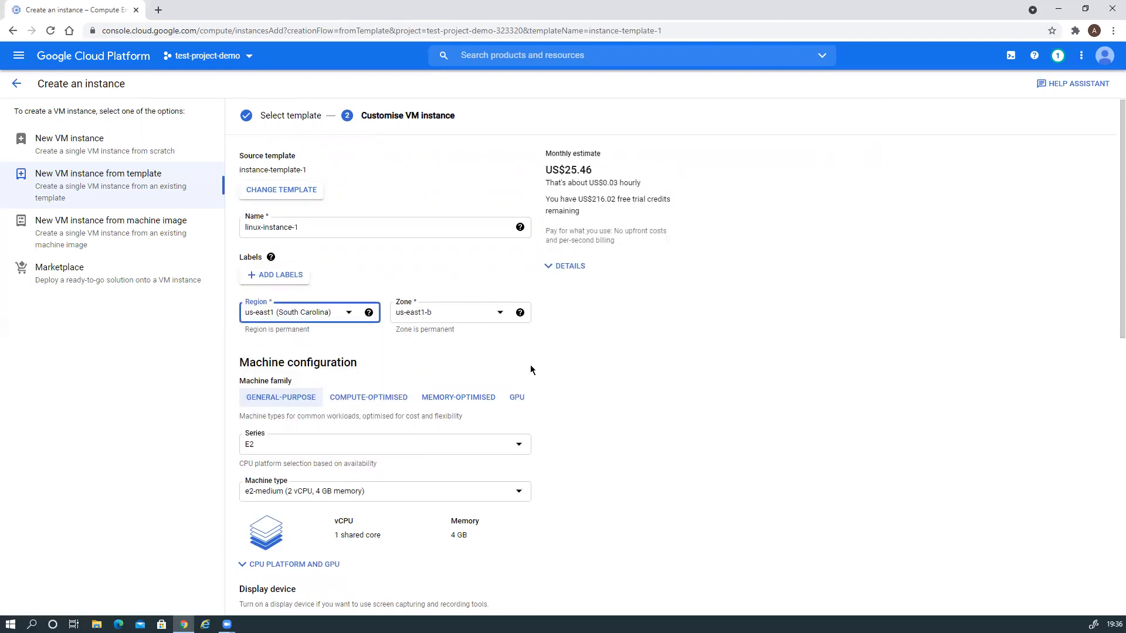
Step: Allow HTTP traffic in the VM's firewall settings
{"action": "scroll", "coordinate": [531, 368], "scroll_direction": "down", "scroll_amount": 3}
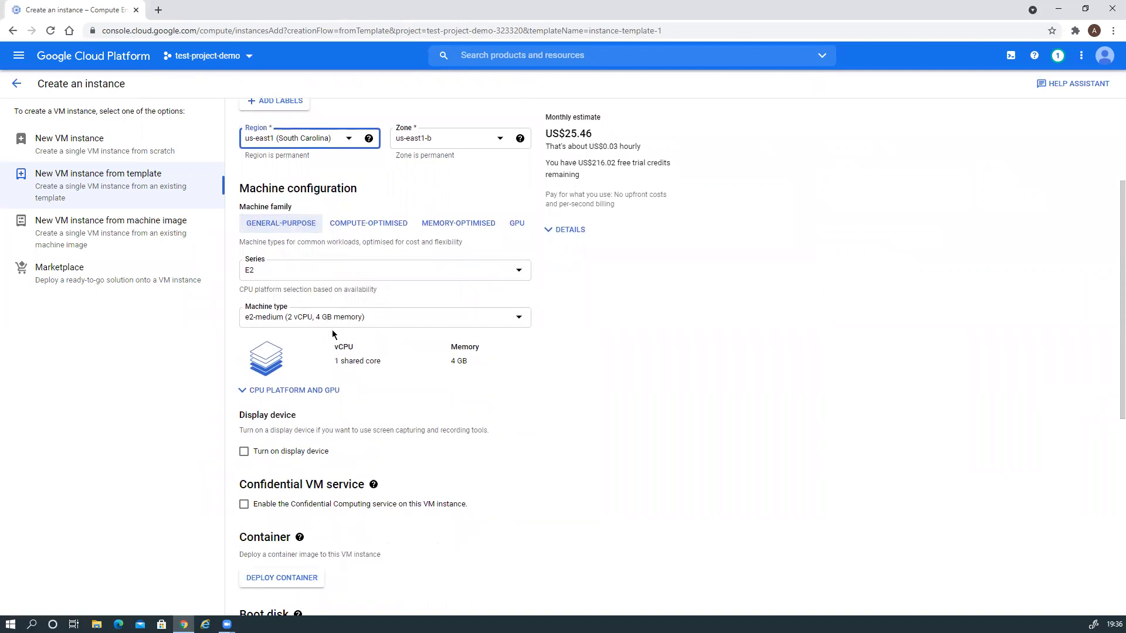
{"action": "scroll", "coordinate": [332, 335], "scroll_direction": "down", "scroll_amount": 2}
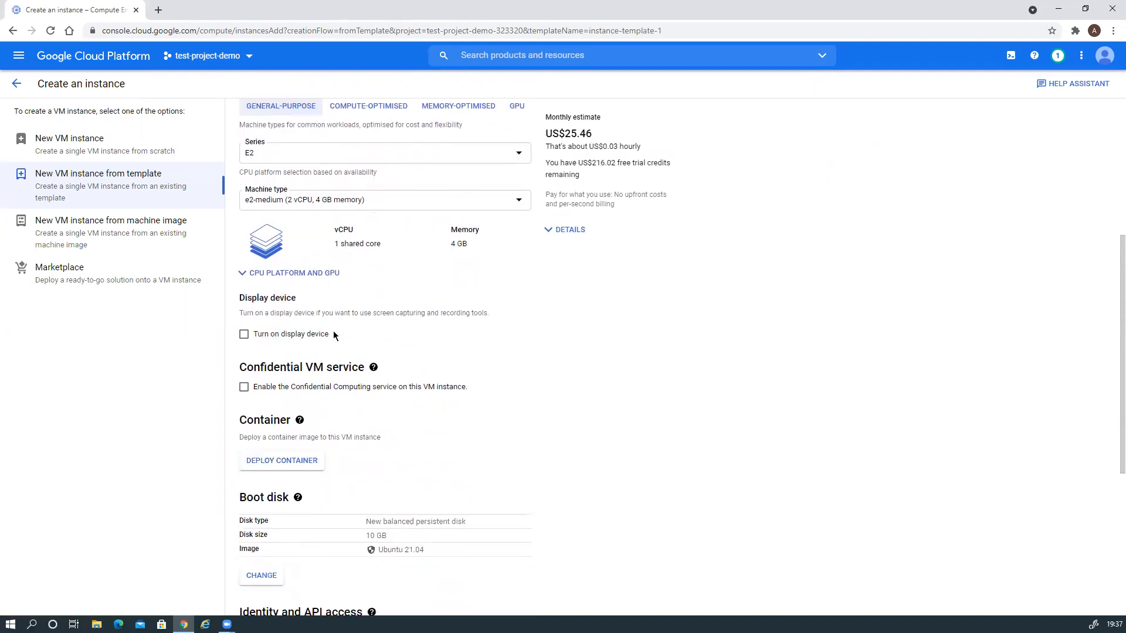
{"action": "scroll", "coordinate": [335, 335], "scroll_direction": "up", "scroll_amount": 2}
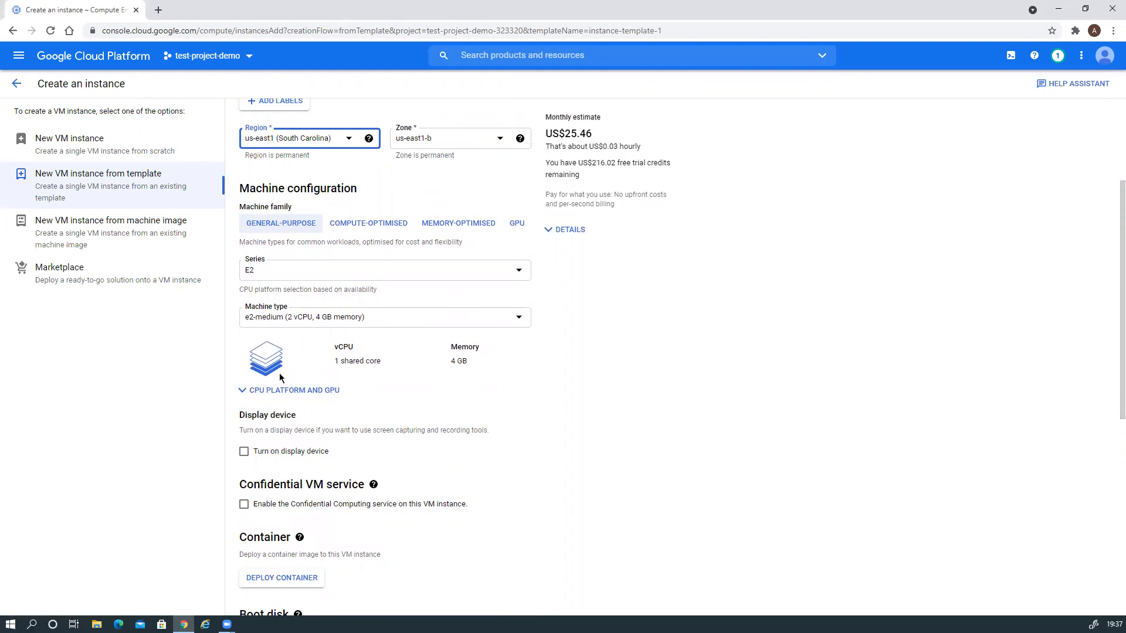
{"action": "scroll", "coordinate": [392, 363], "scroll_direction": "up", "scroll_amount": 3}
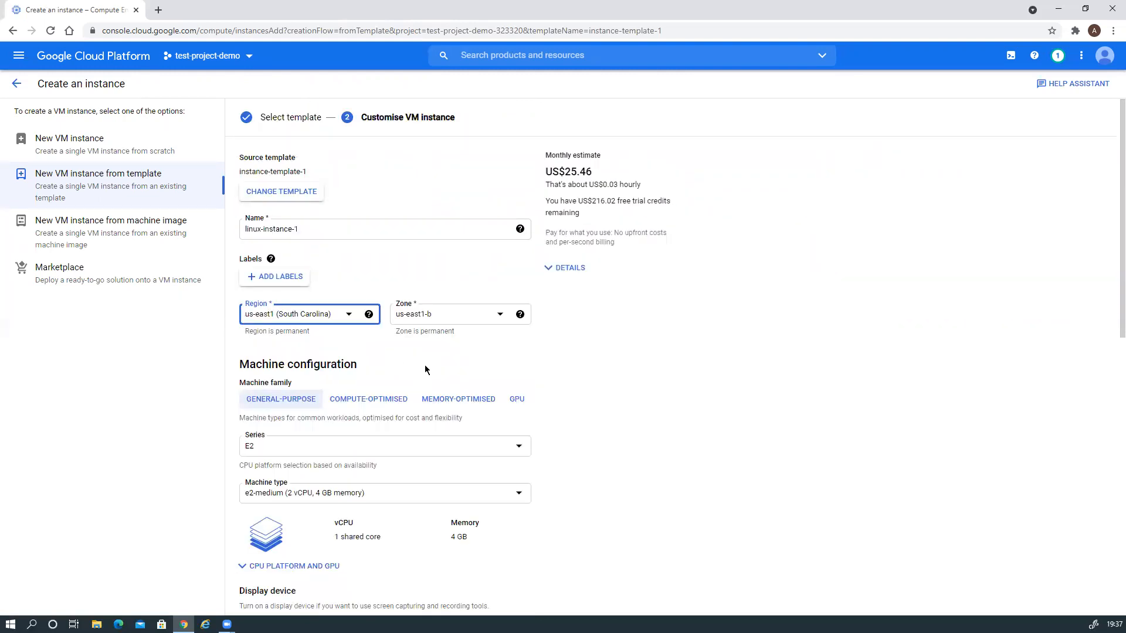
{"action": "scroll", "coordinate": [425, 370], "scroll_direction": "down", "scroll_amount": 1}
{"action": "scroll", "coordinate": [425, 369], "scroll_direction": "down", "scroll_amount": 4}
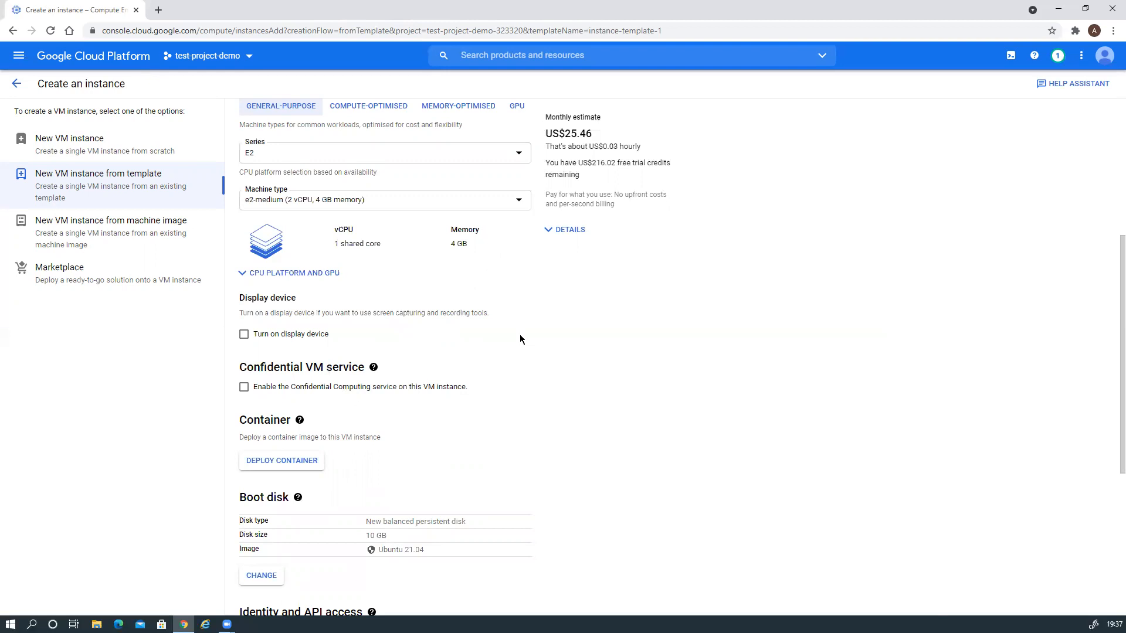
{"action": "scroll", "coordinate": [521, 339], "scroll_direction": "down", "scroll_amount": 4}
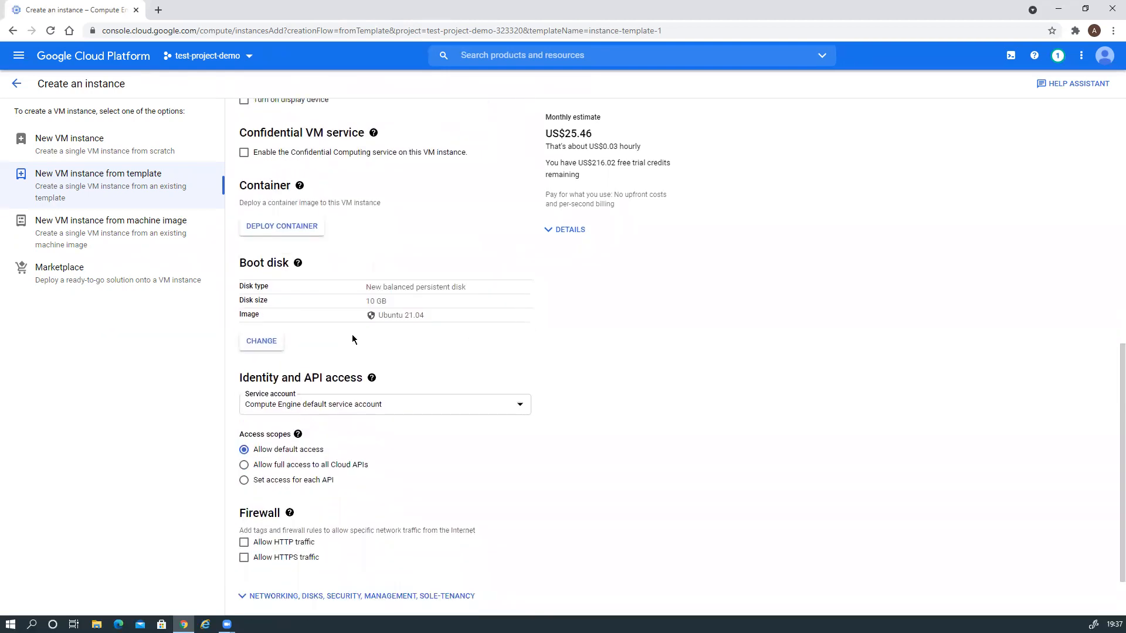
{"action": "left_click", "coordinate": [245, 546]}
{"action": "left_click", "coordinate": [256, 351]}
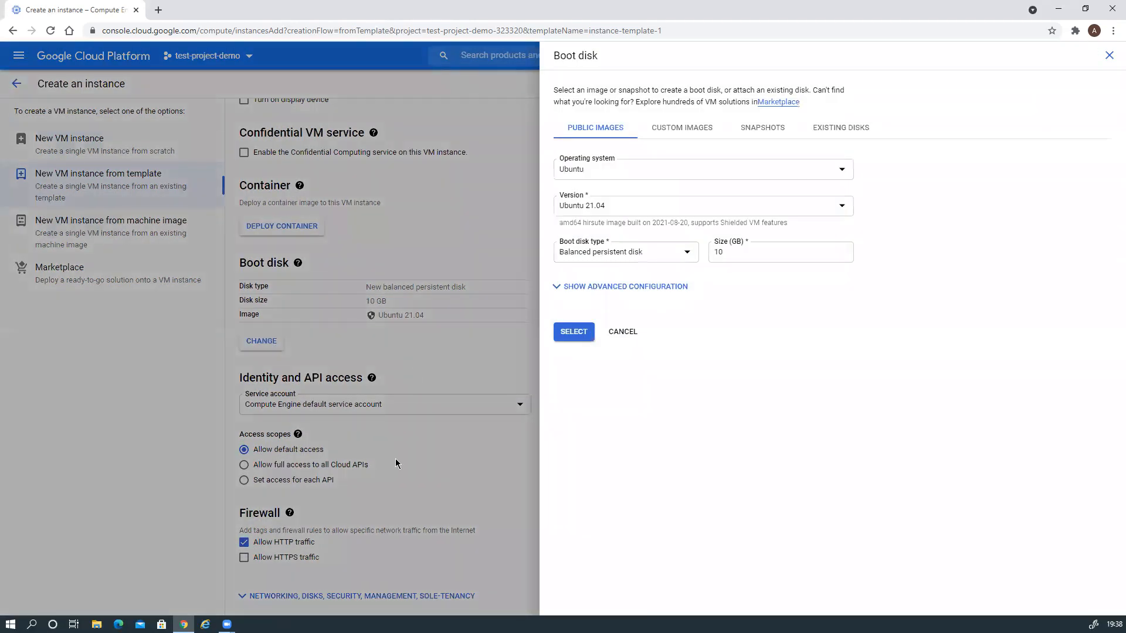
{"action": "left_click", "coordinate": [707, 175]}
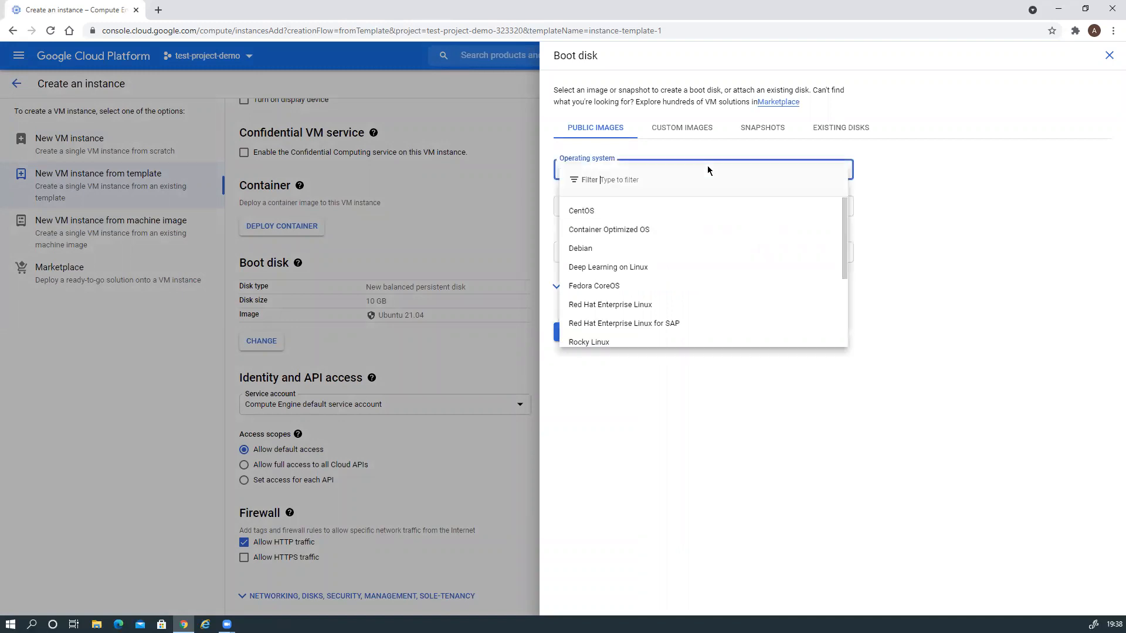
{"action": "left_click", "coordinate": [978, 217]}
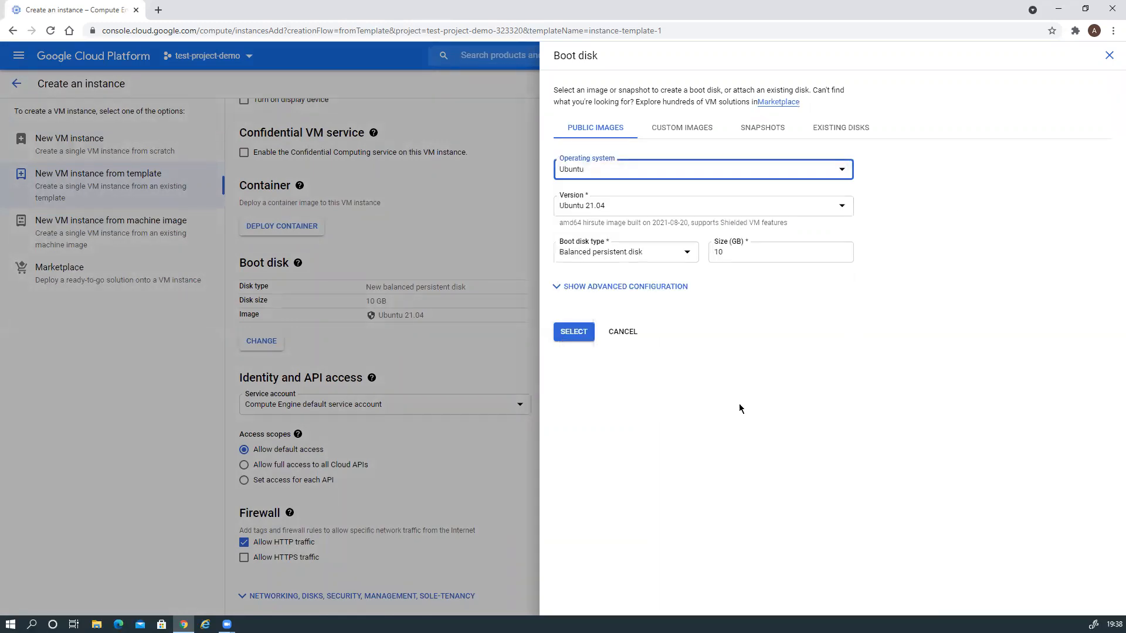
{"action": "left_click", "coordinate": [622, 332]}
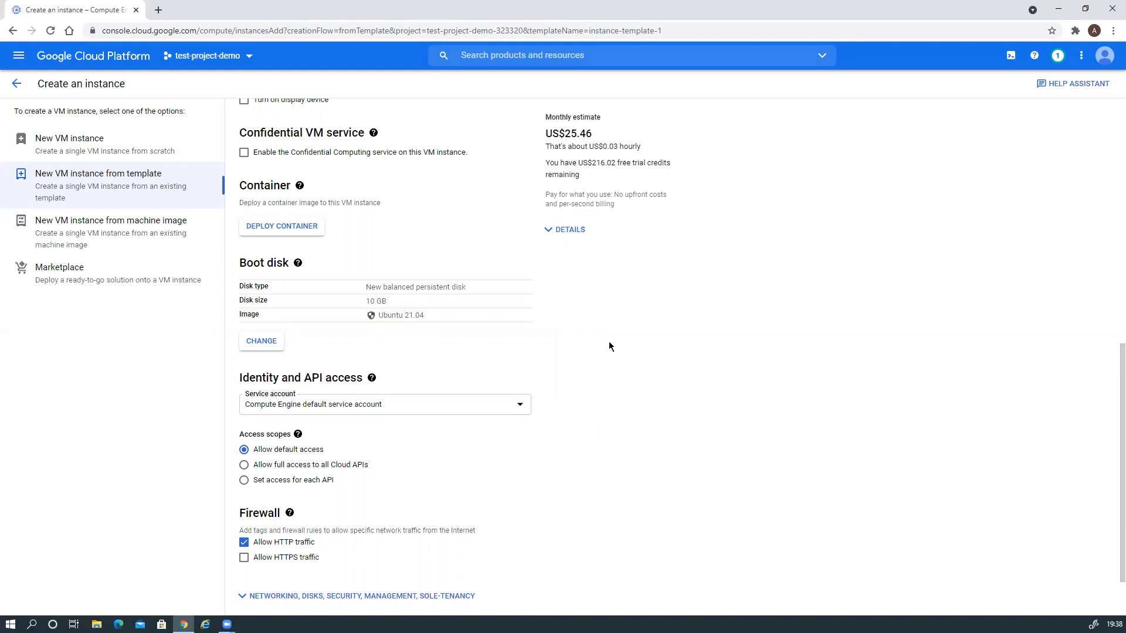
Step: Review the VM configuration and create the instance
{"action": "scroll", "coordinate": [609, 342], "scroll_direction": "up", "scroll_amount": 3}
{"action": "scroll", "coordinate": [609, 346], "scroll_direction": "down", "scroll_amount": 4}
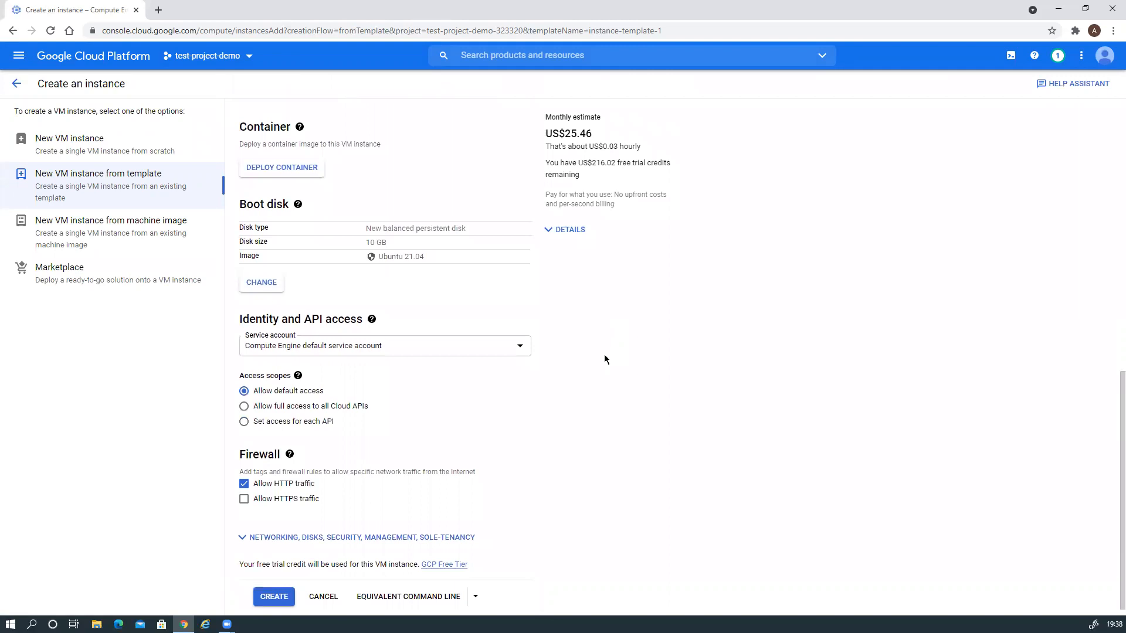
{"action": "scroll", "coordinate": [608, 358], "scroll_direction": "up", "scroll_amount": 4}
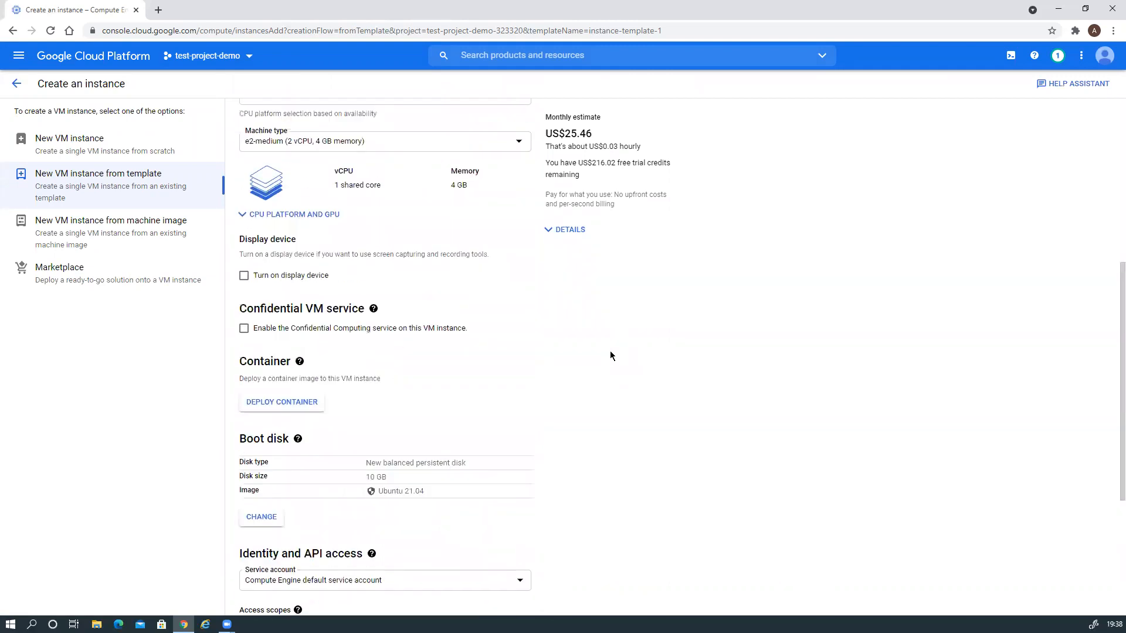
{"action": "scroll", "coordinate": [610, 352], "scroll_direction": "down", "scroll_amount": 2}
{"action": "scroll", "coordinate": [610, 352], "scroll_direction": "up", "scroll_amount": 4}
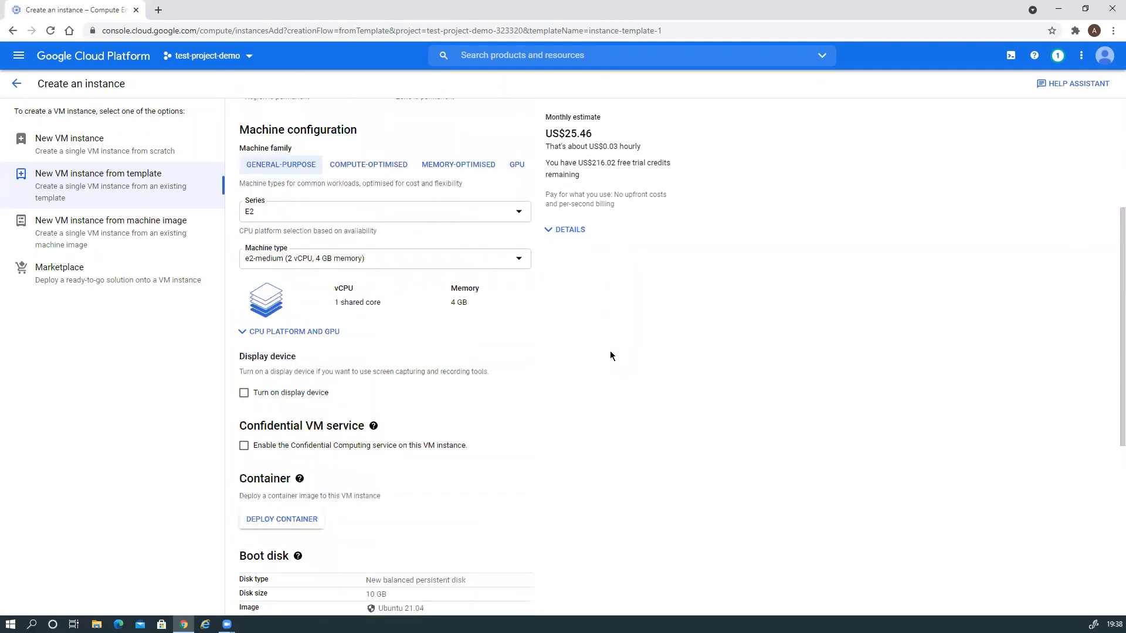
{"action": "scroll", "coordinate": [593, 368], "scroll_direction": "down", "scroll_amount": 6}
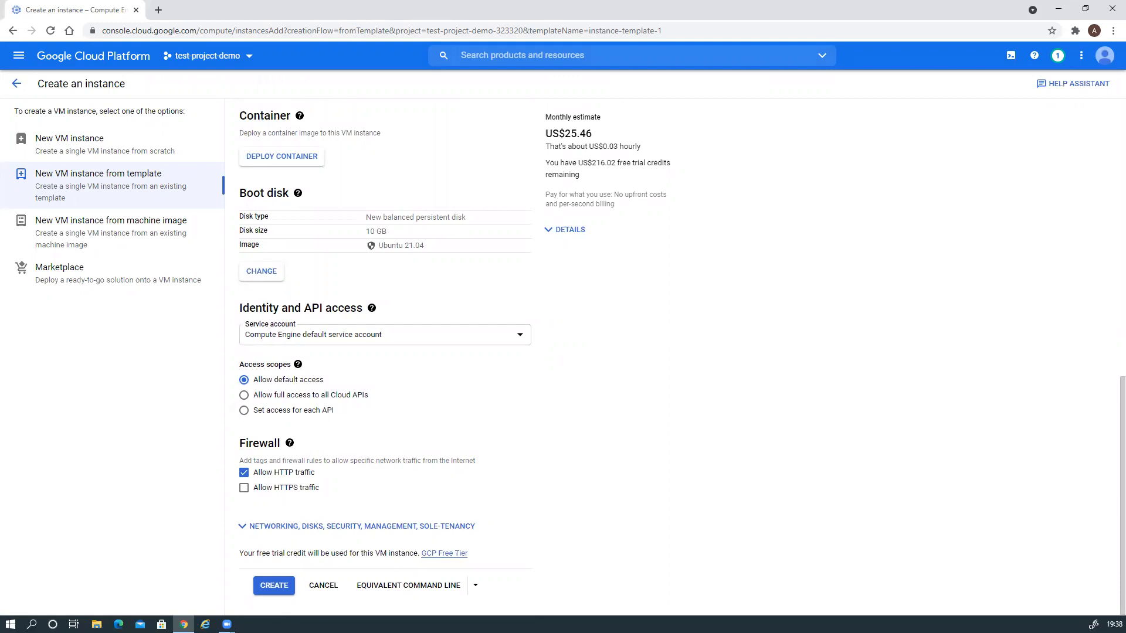
{"action": "left_click", "coordinate": [272, 593]}
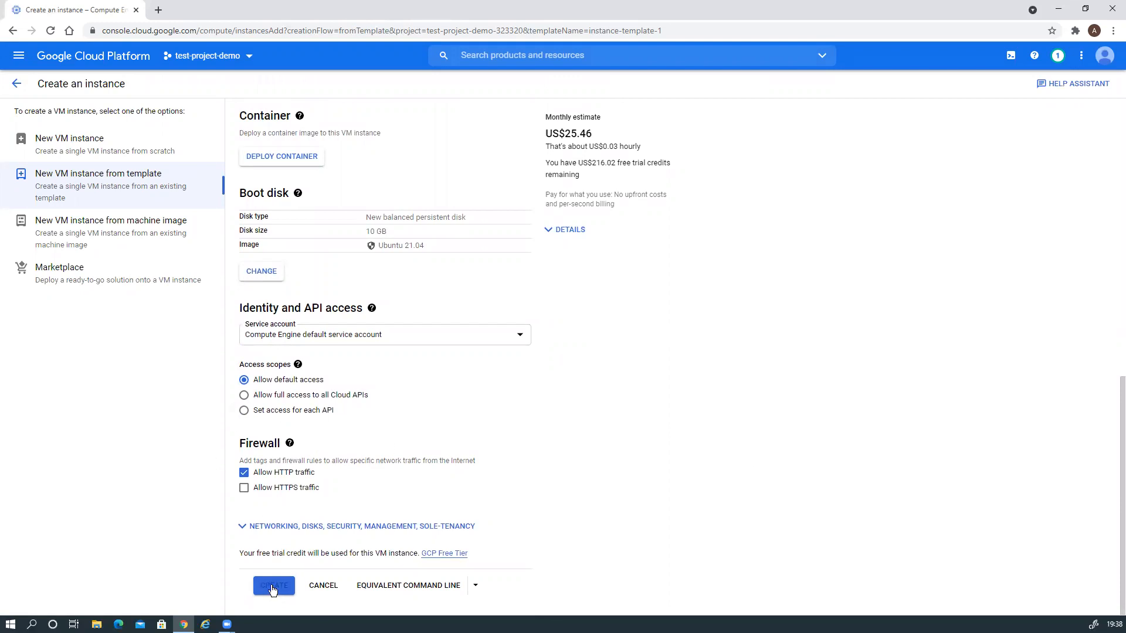